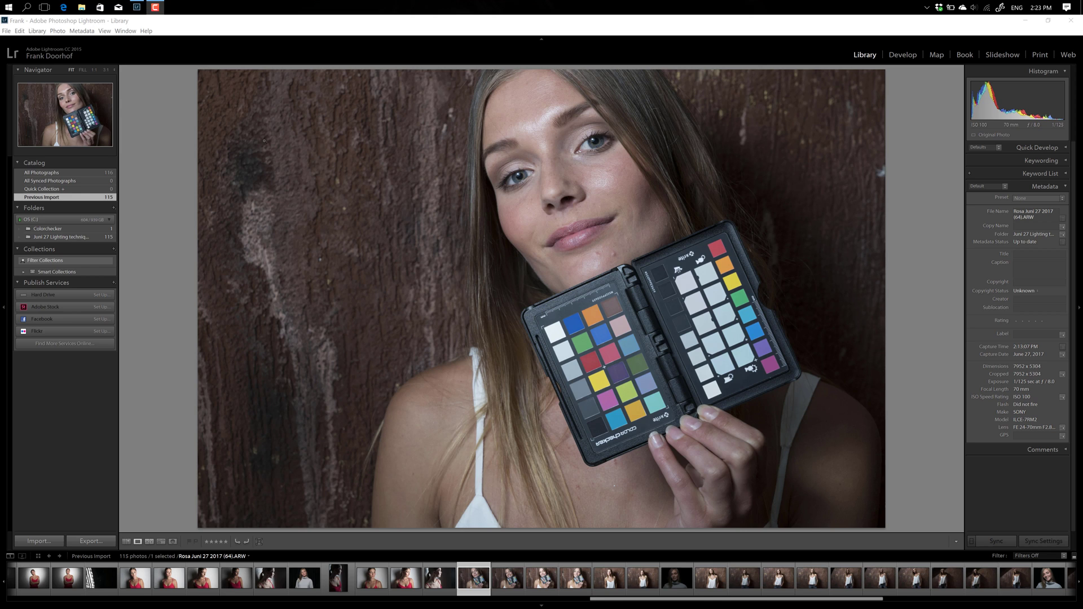
Step: Export the chart photo with the X-Rite ColorChecker Passport preset as a DNG profile named 'Rosa'
left_click(5, 32)
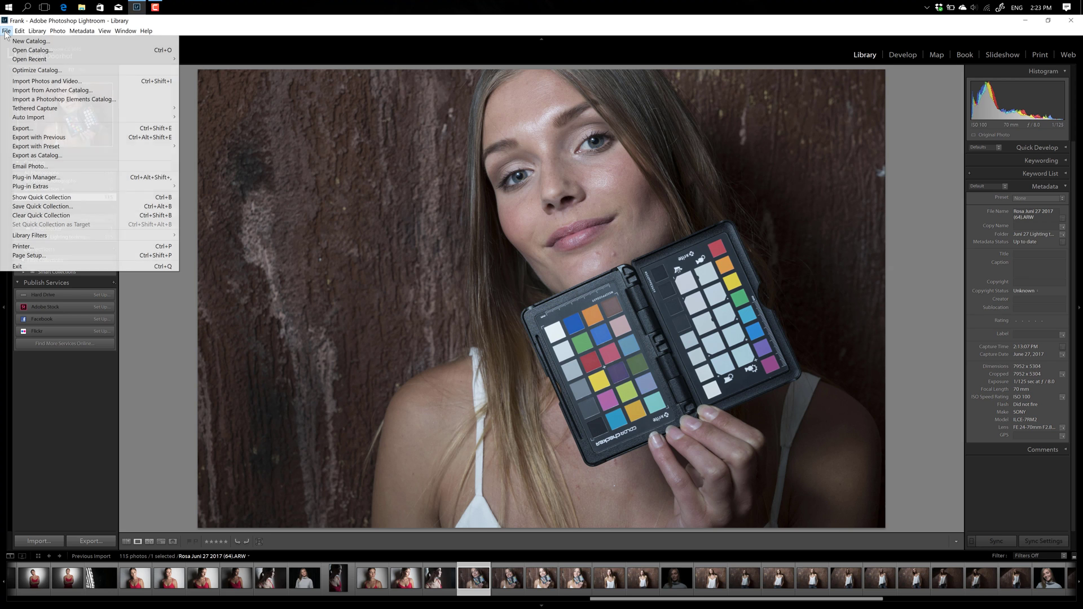
left_click(41, 130)
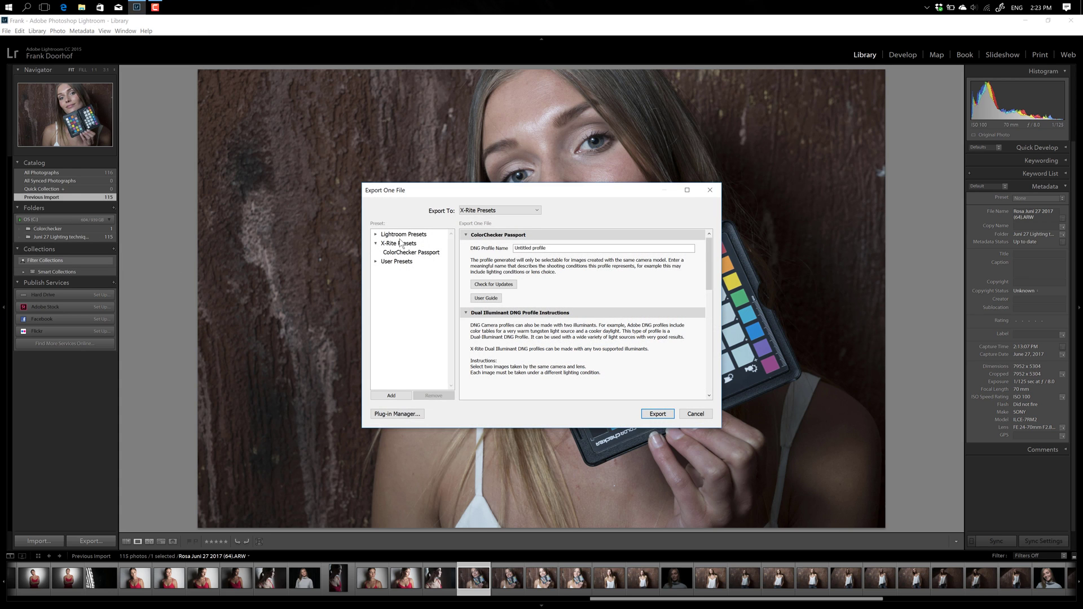
left_click(401, 243)
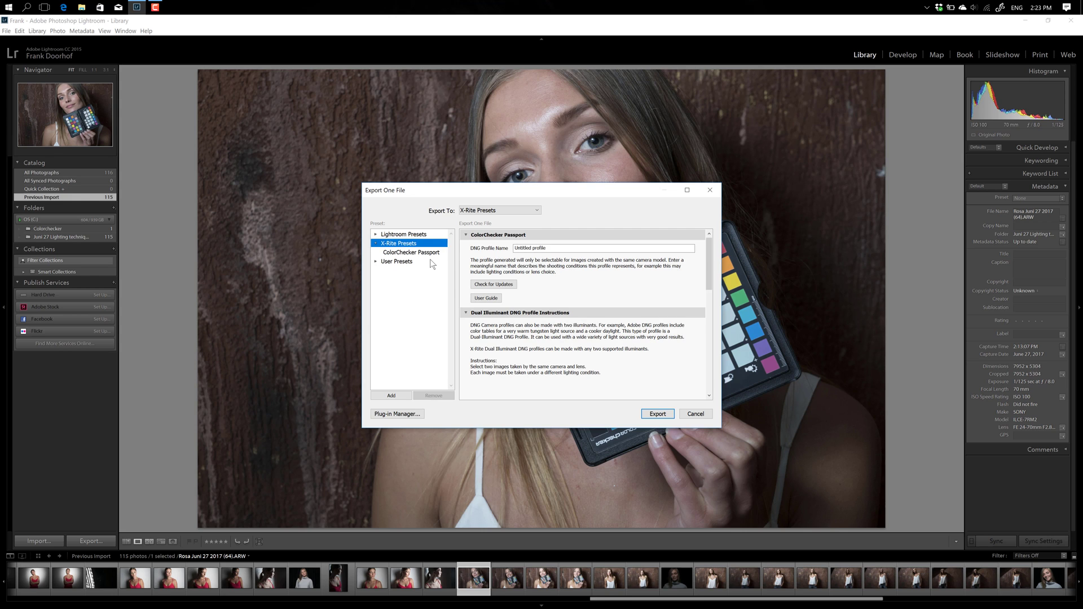
left_click(405, 252)
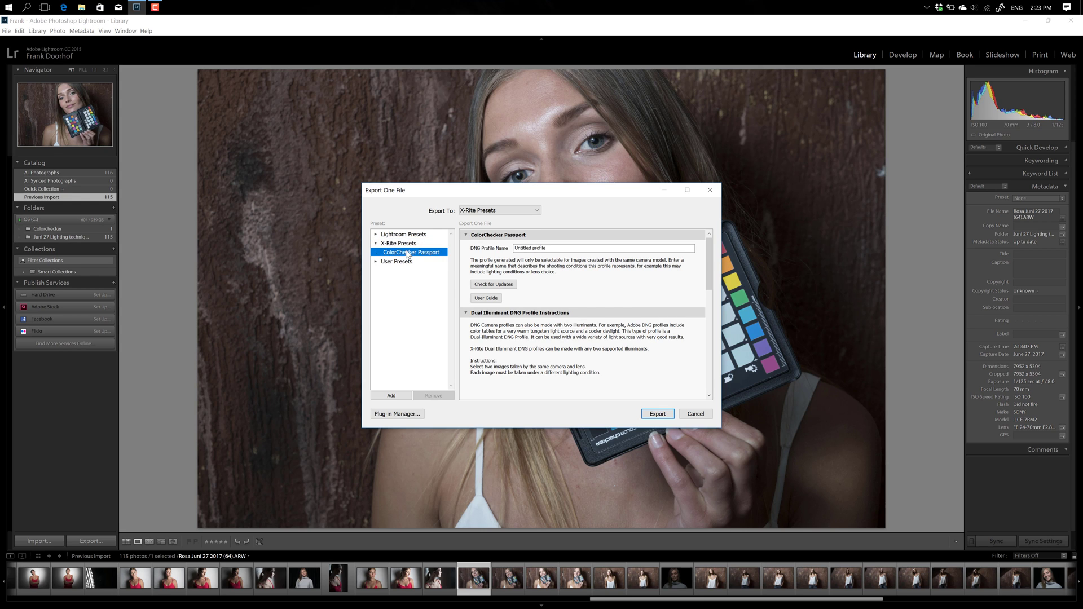
left_click_drag(558, 248, 510, 249)
type("Rosa")
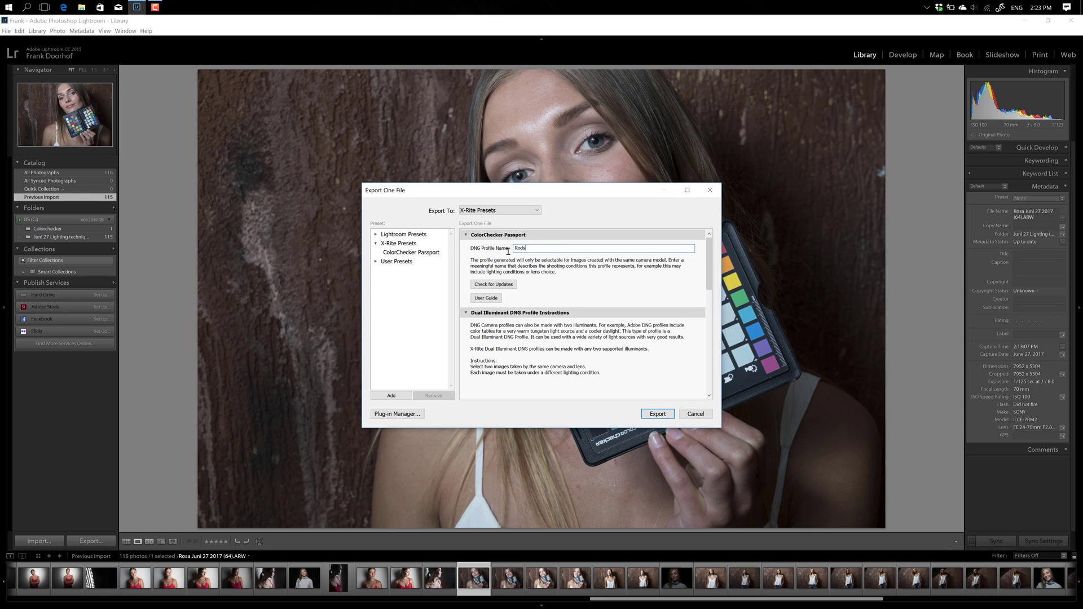
left_click(658, 414)
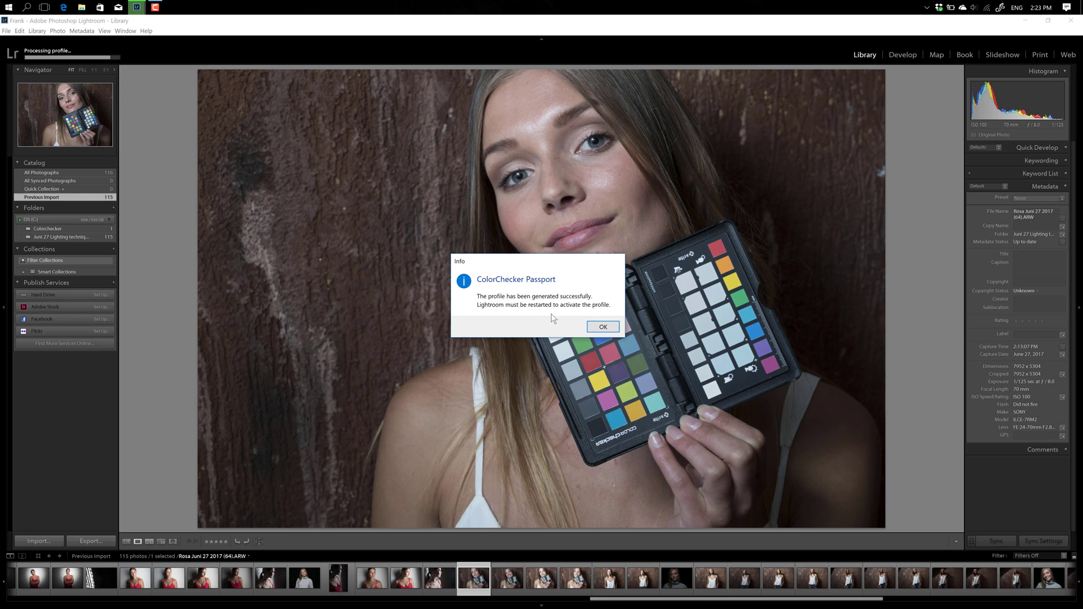
Step: Dismiss the profile-generated notice and quit Lightroom so the Rosa profile can activate
left_click(602, 328)
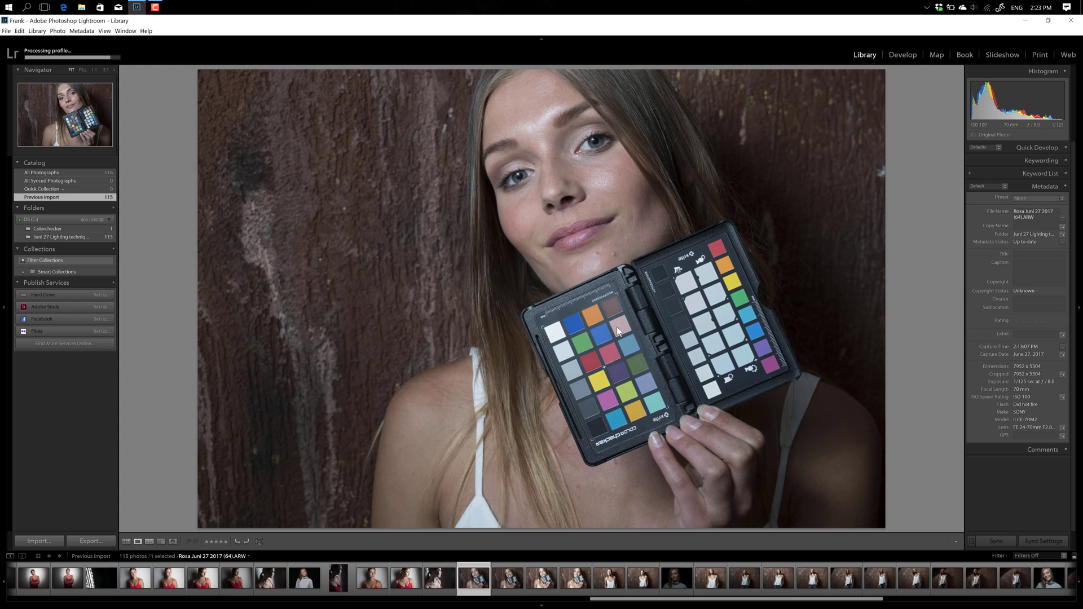
left_click(1071, 23)
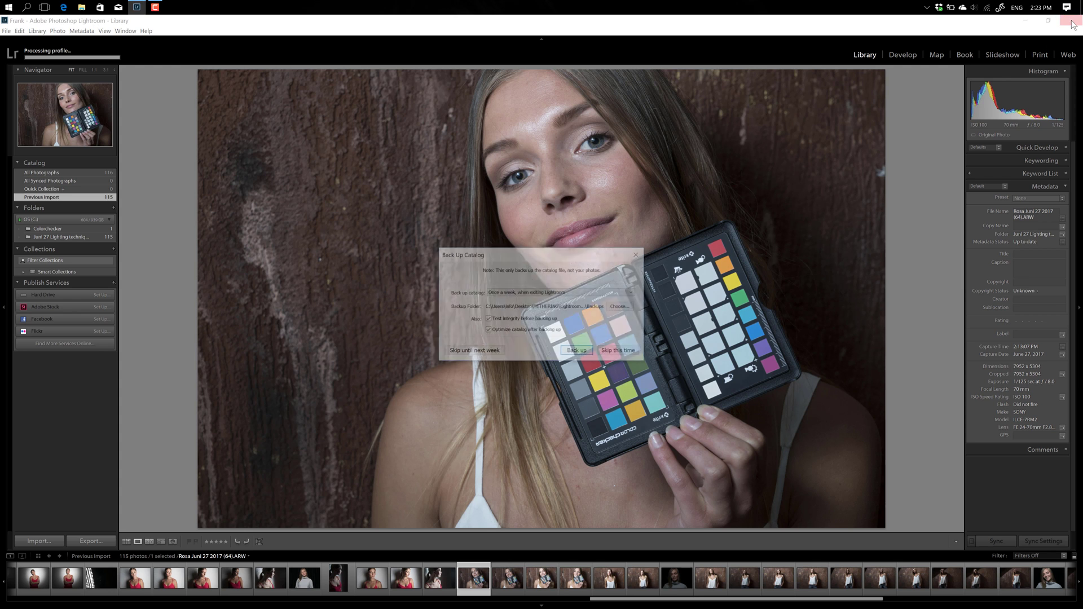
Step: Skip the catalog backup this time and relaunch Lightroom from the dock
left_click(619, 351)
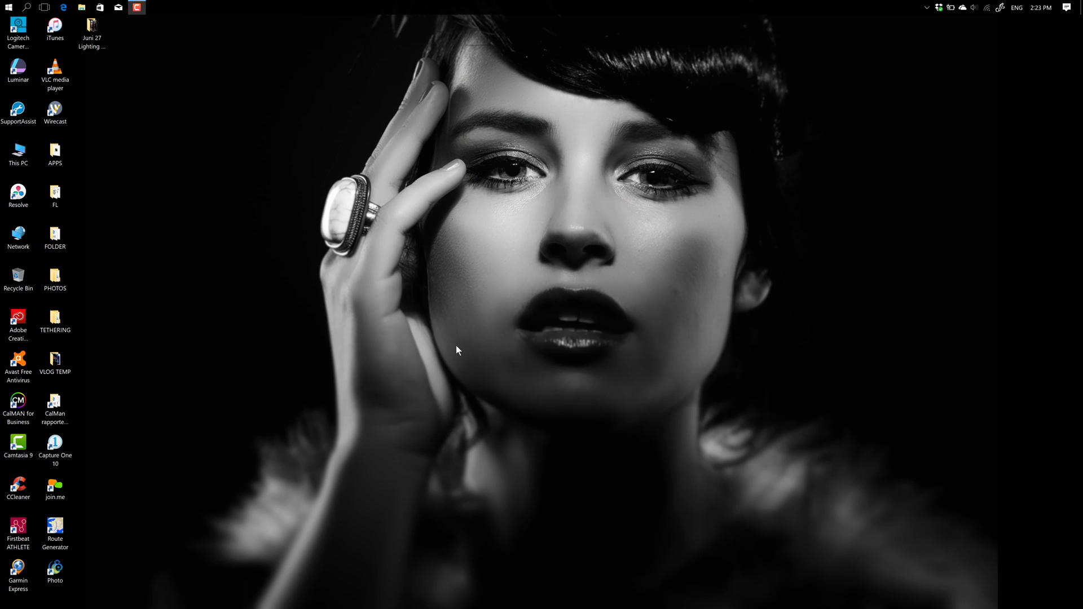
mouse_move(485, 604)
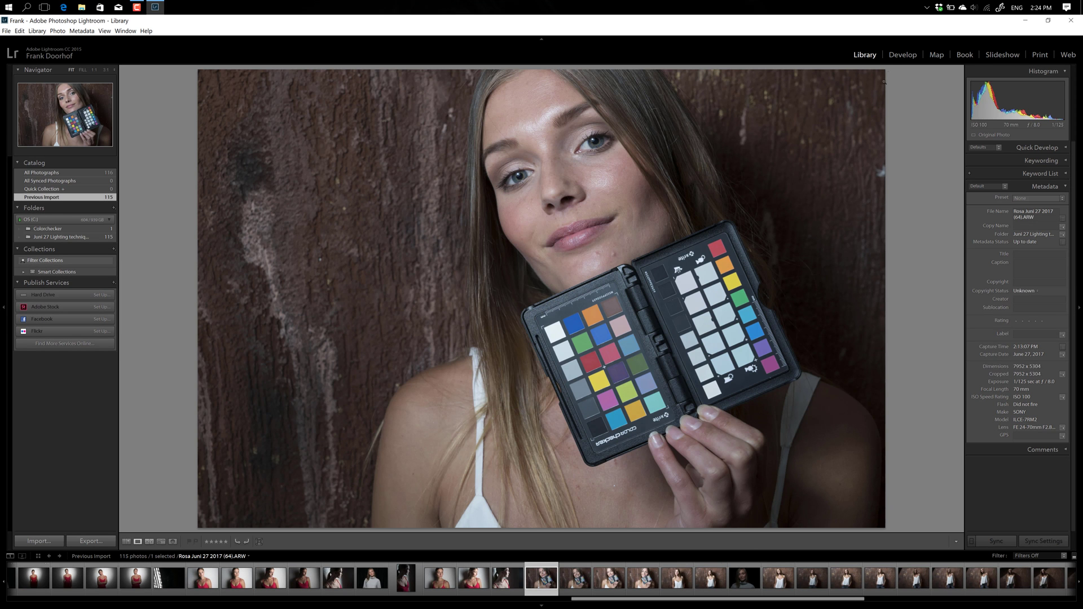
Step: Open the chart photo in Develop, scroll to Camera Calibration, and zoom 1:1 onto the colour patches
left_click(902, 56)
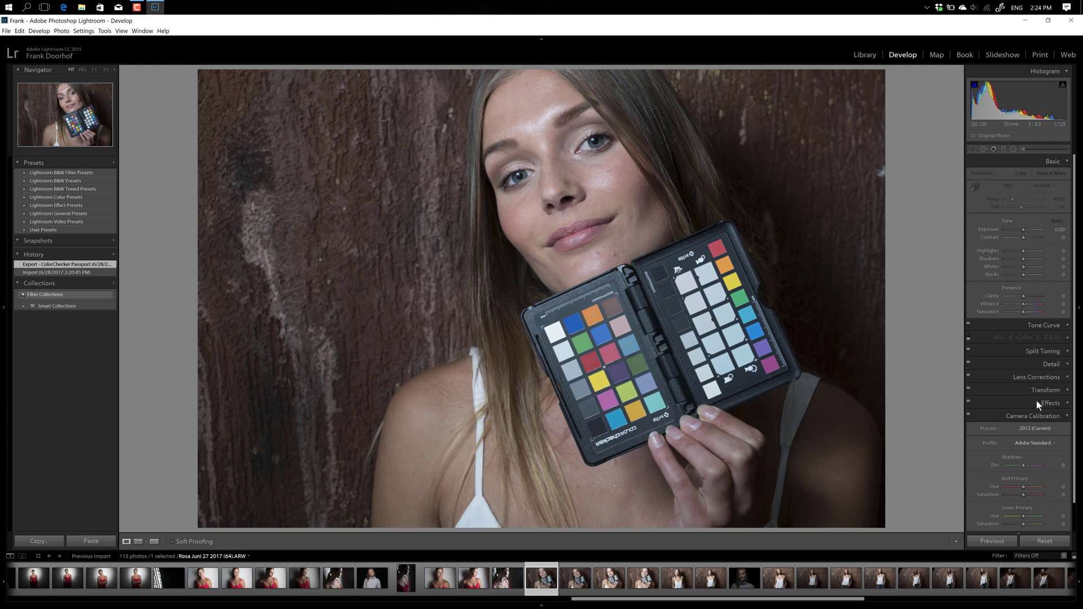
scroll(1036, 401, "down", 1)
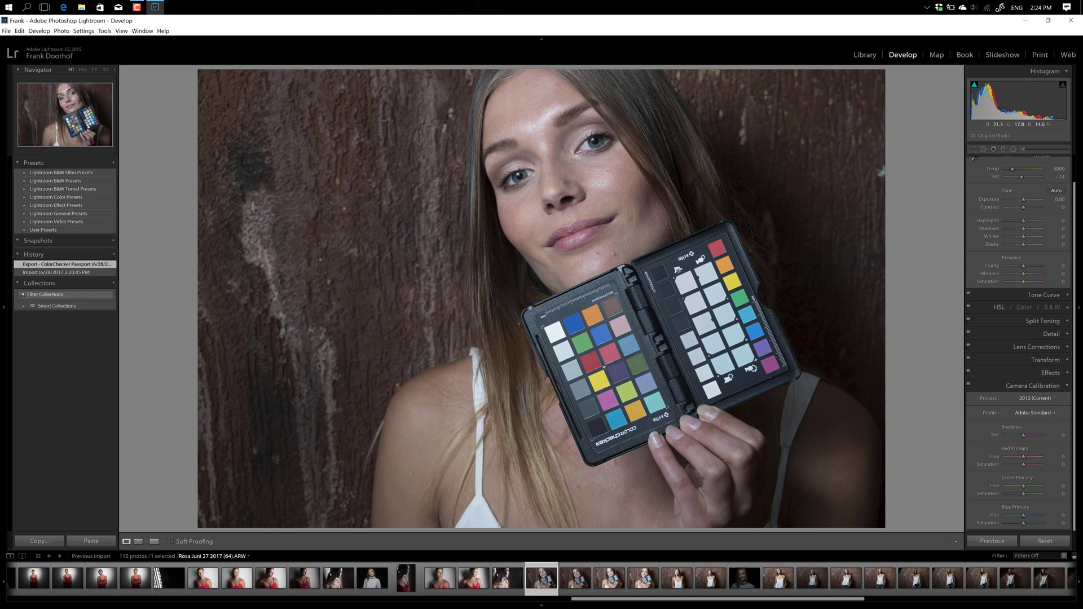
left_click(629, 368)
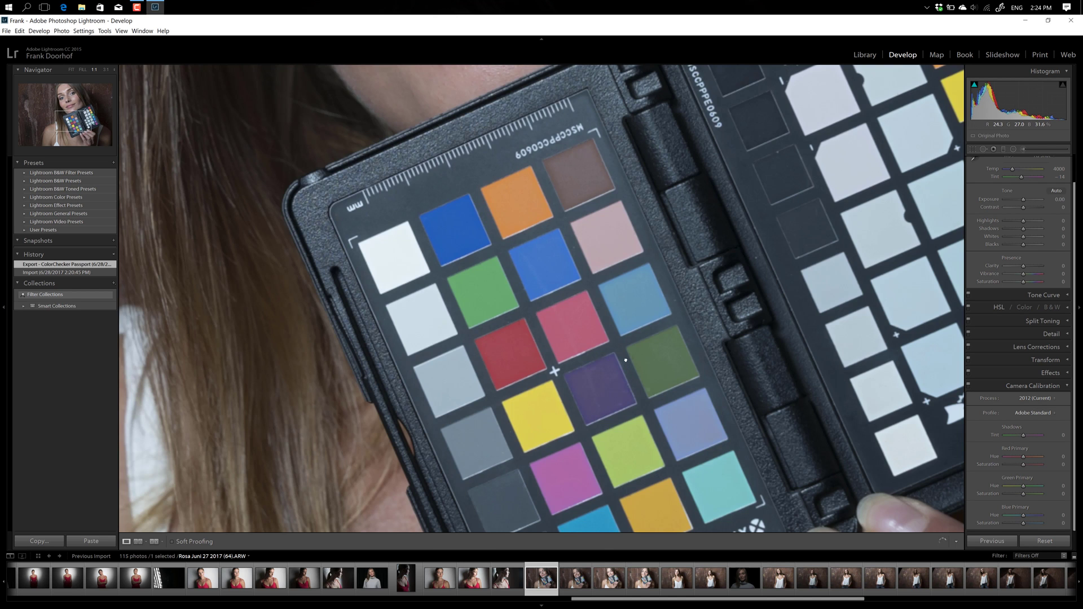
left_click_drag(892, 449, 851, 345)
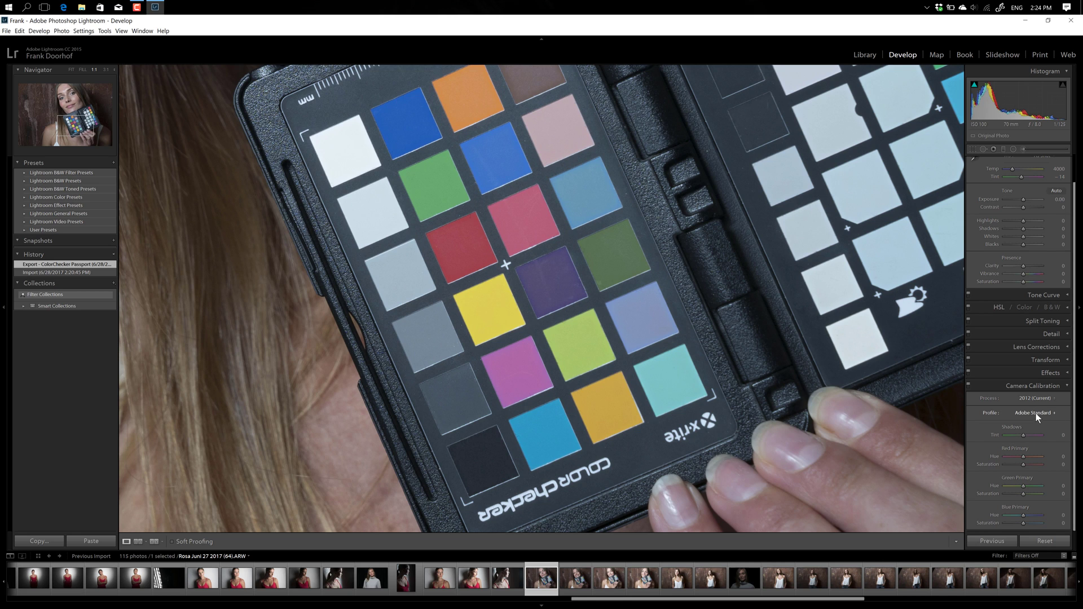
Step: Set white balance with the eyedropper on a grey chart patch and apply the Rosa camera profile
left_click(975, 160)
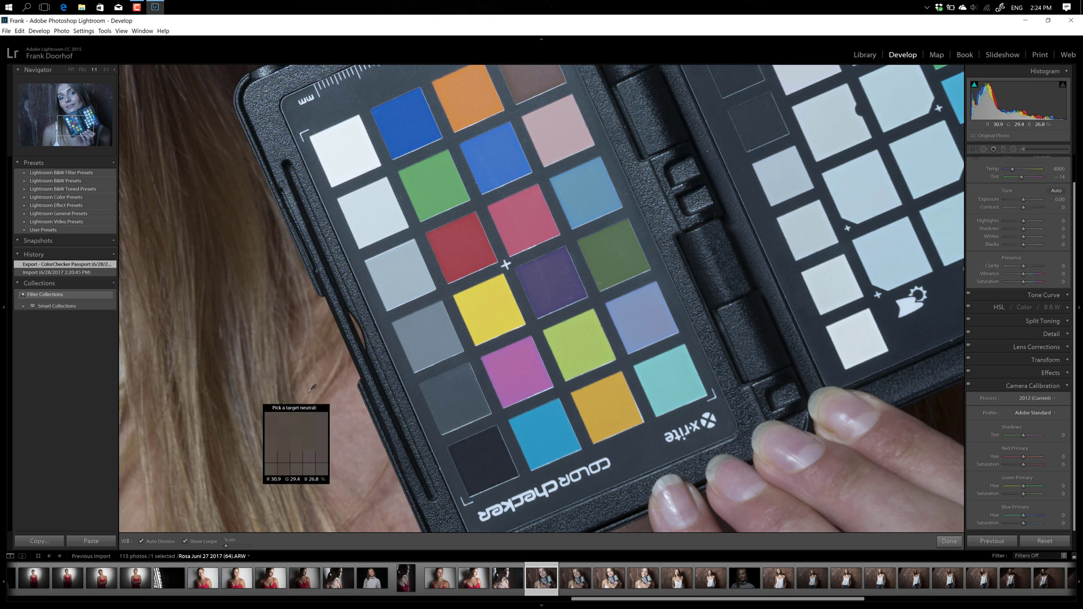
left_click(432, 326)
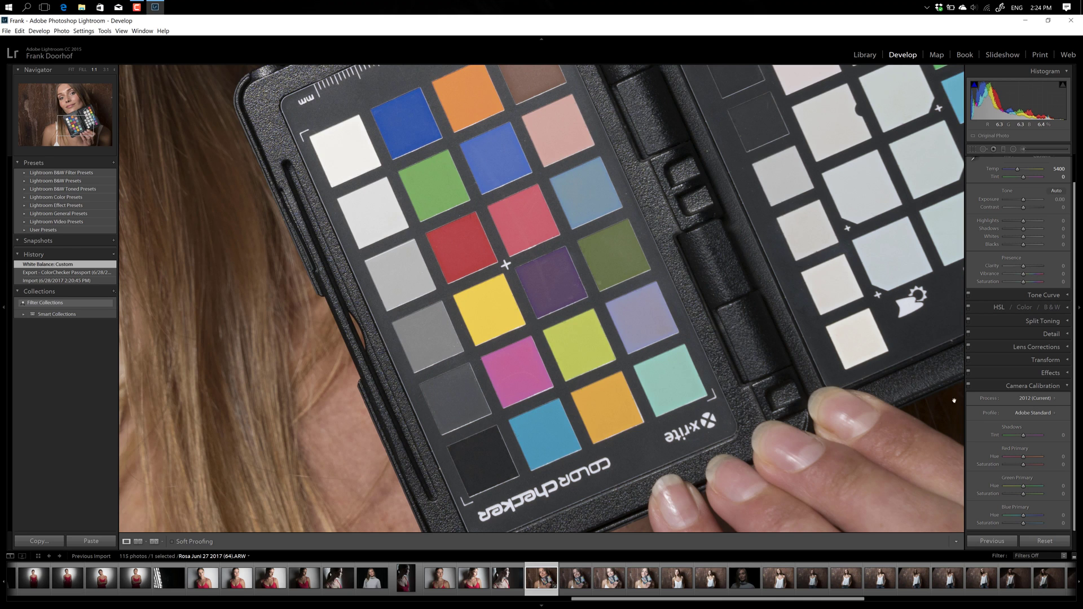
left_click(1044, 411)
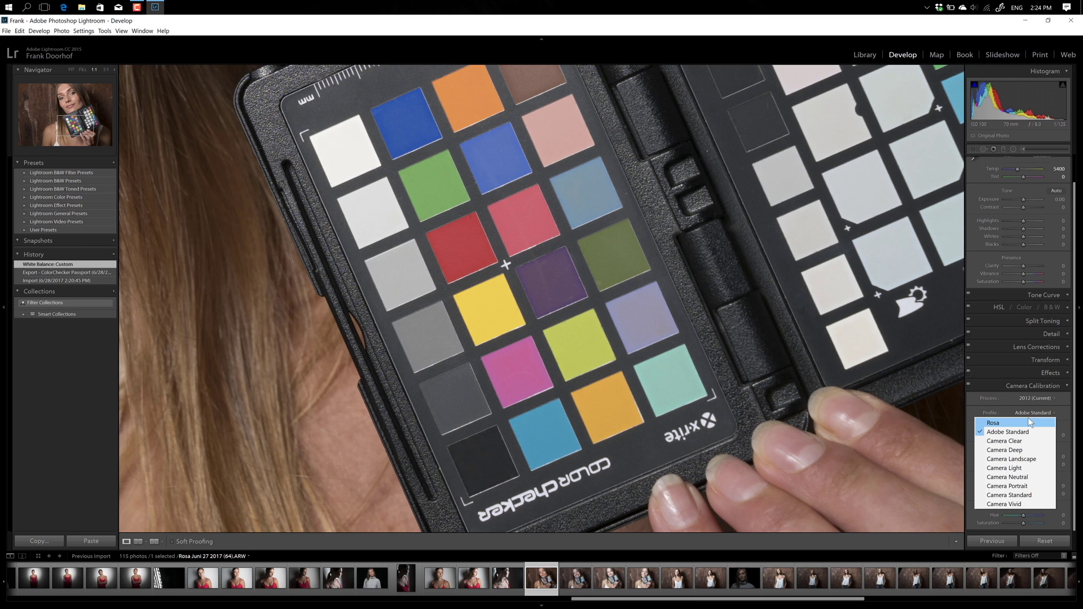
left_click(998, 422)
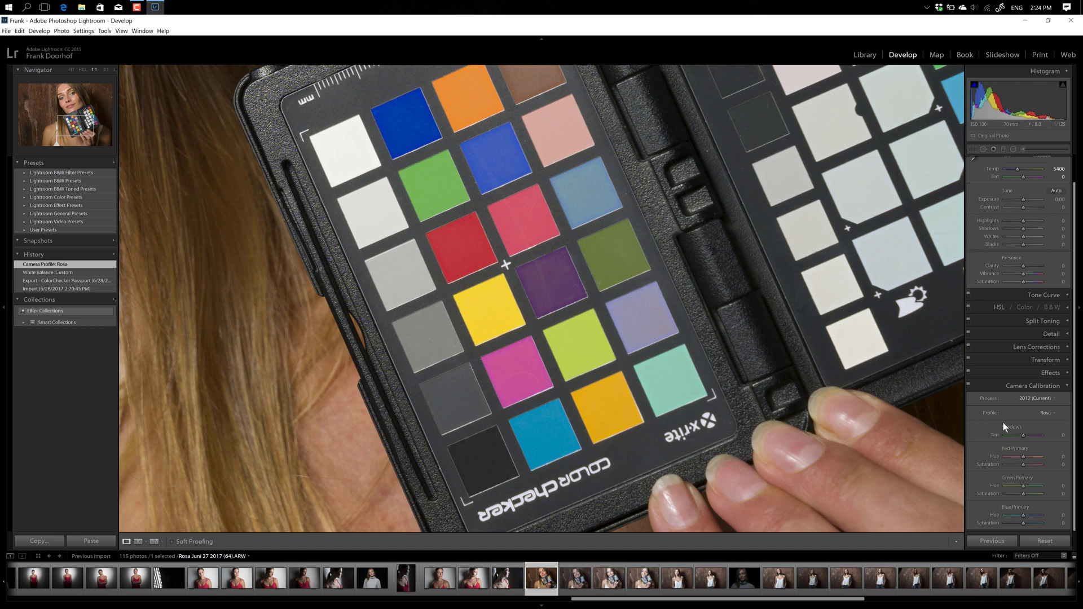
Step: Compare the Rosa profile against Adobe Standard a couple of times, finally keeping Rosa
left_click(1044, 412)
left_click(1026, 432)
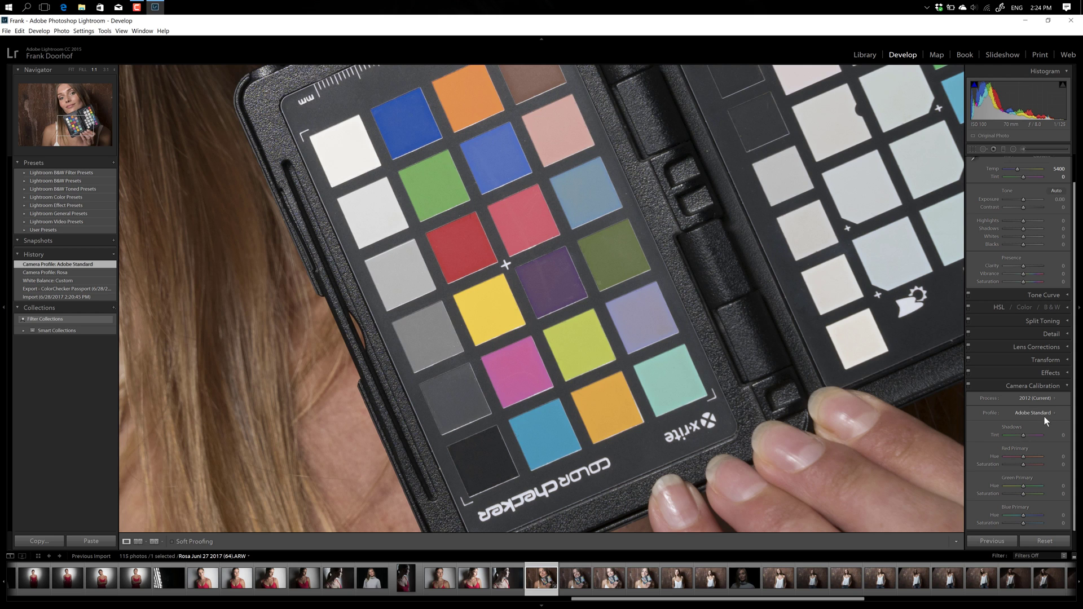
left_click(1044, 416)
left_click(1023, 421)
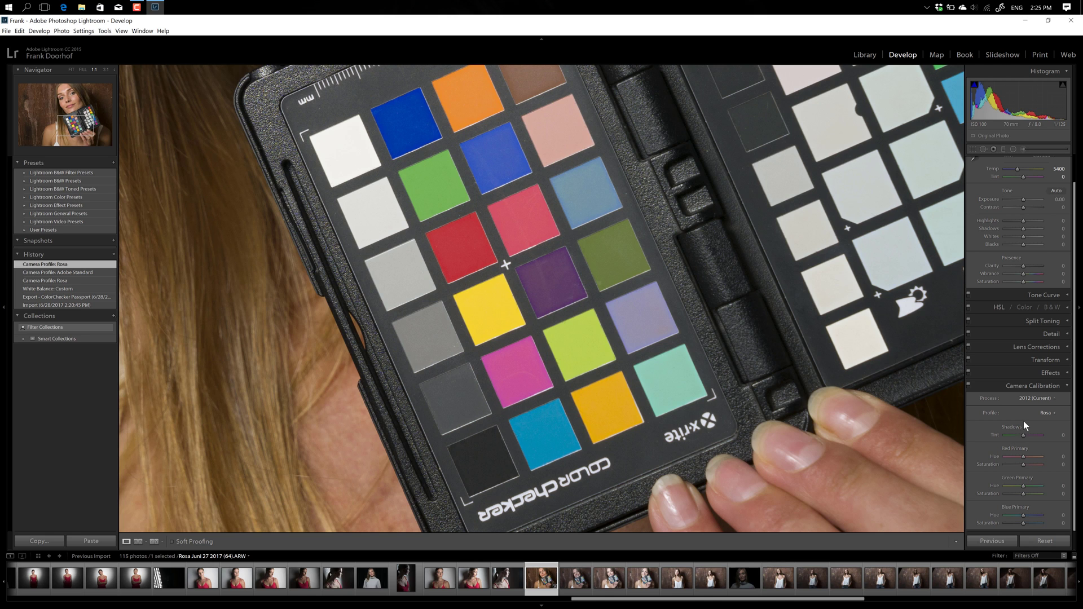
left_click(1037, 411)
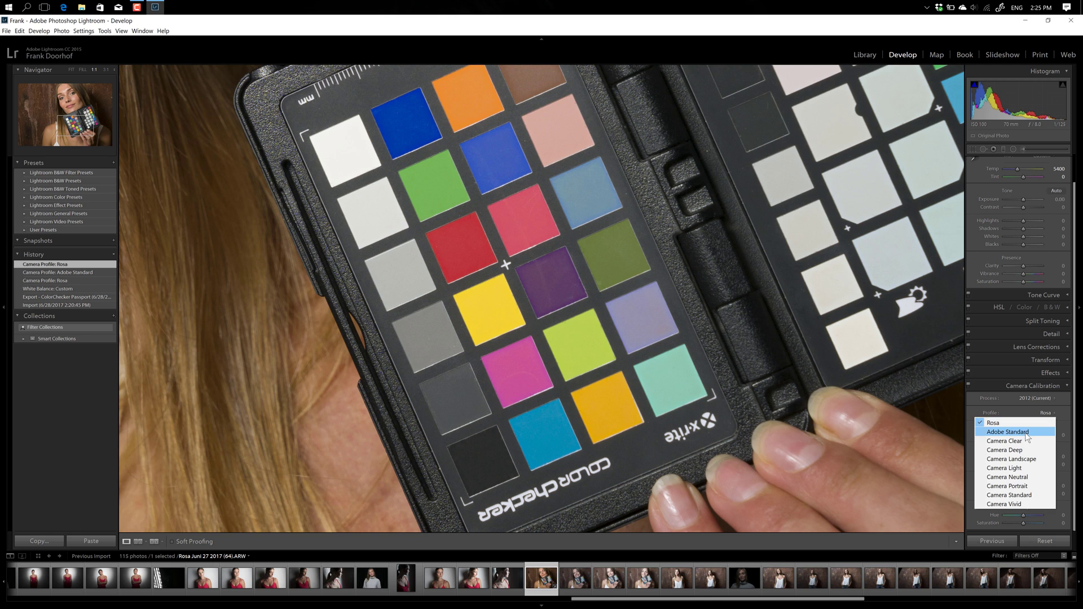
left_click(1024, 432)
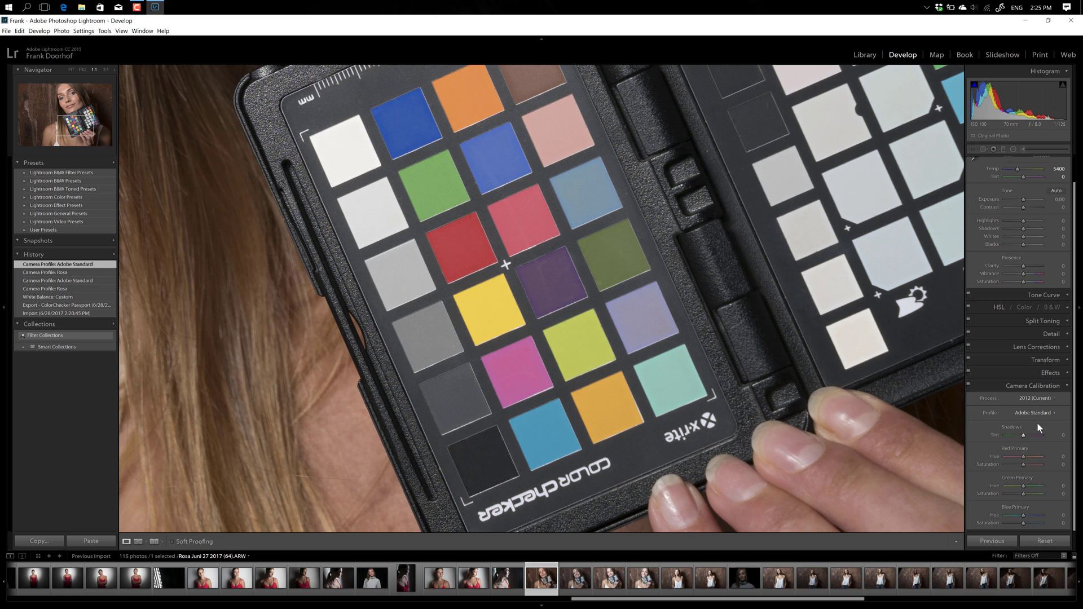
left_click(1040, 415)
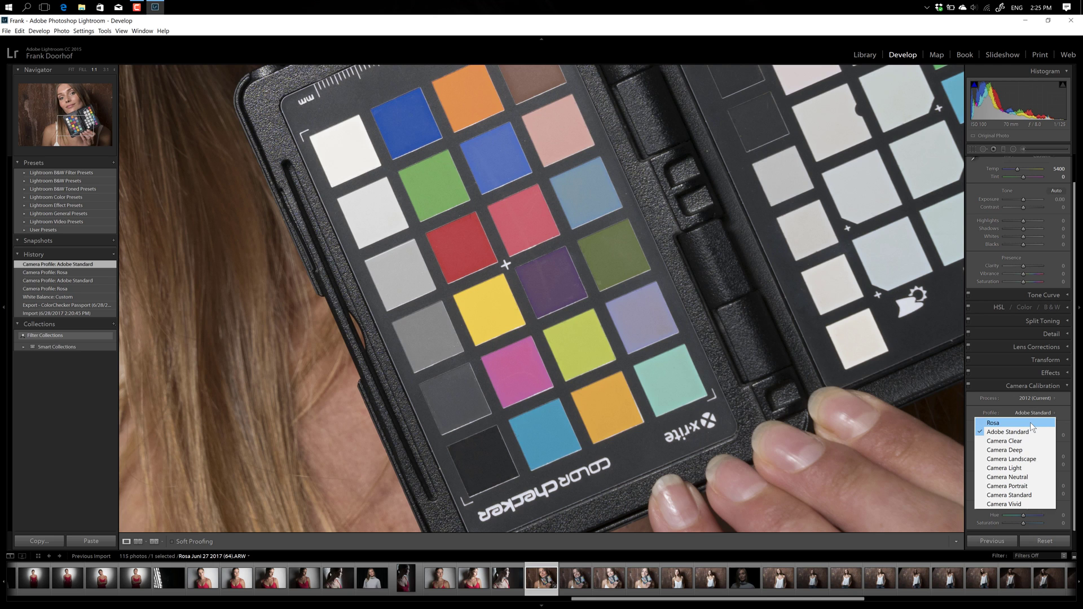
left_click(1029, 422)
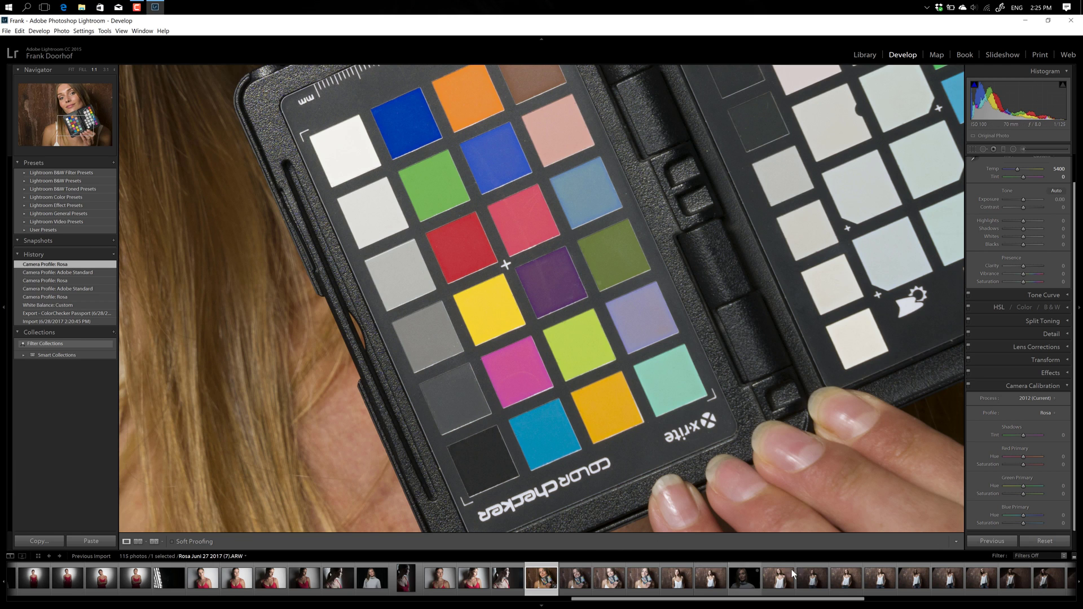
Step: Extend the filmstrip selection to 37 shoot photos and bring up Synchronize Settings
scroll(825, 583, "down", 3)
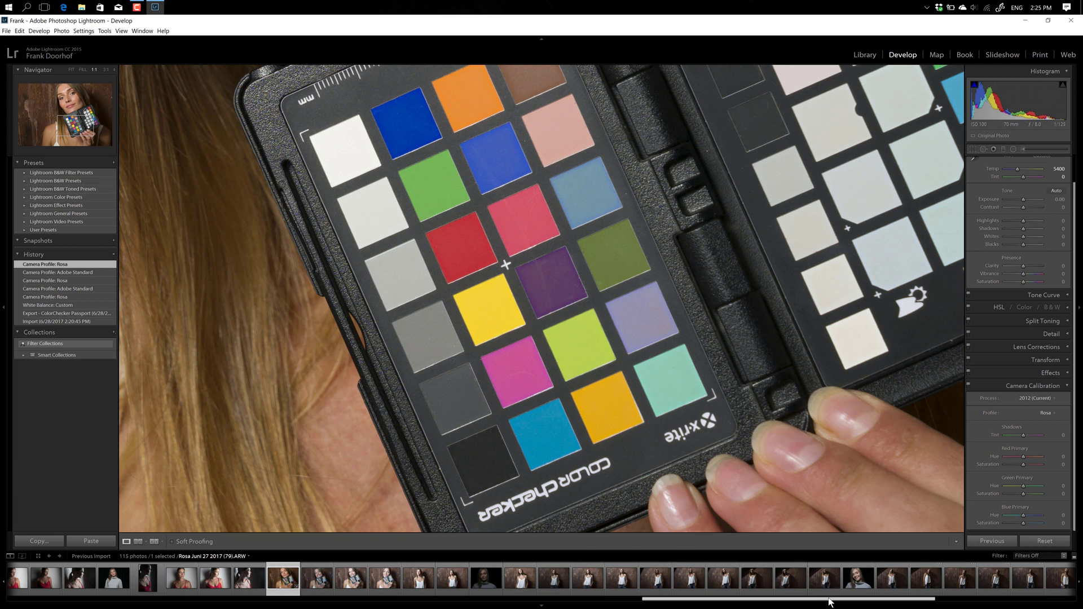
left_click_drag(835, 599, 981, 597)
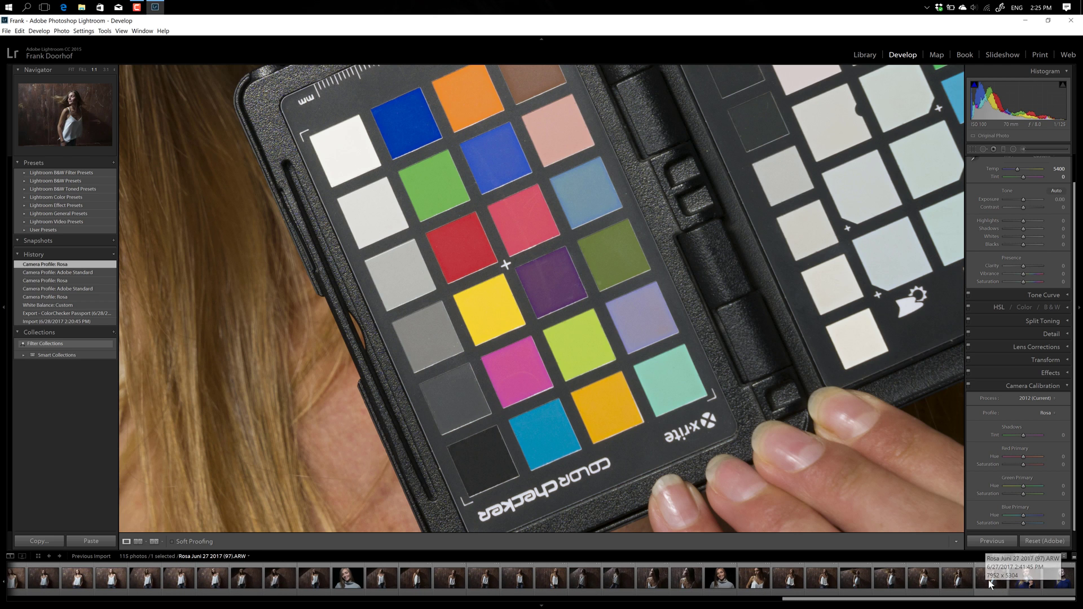
left_click(984, 581, "shift")
left_click(997, 545)
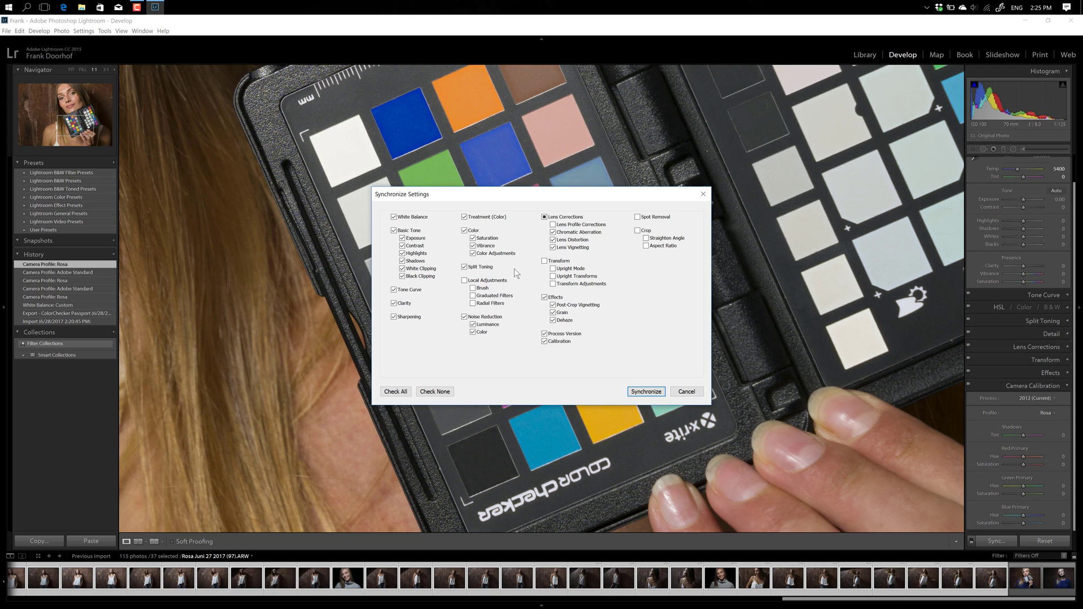
Step: Synchronize the white balance and Rosa calibration to all 37 photos, then view a synced portrait at Fit
left_click(646, 391)
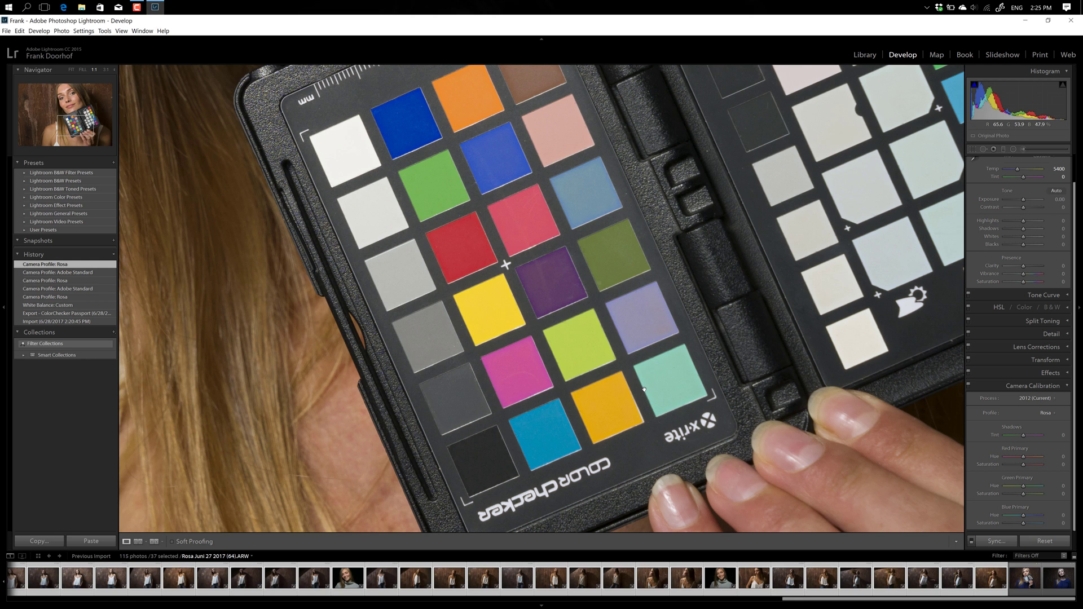
left_click(718, 580)
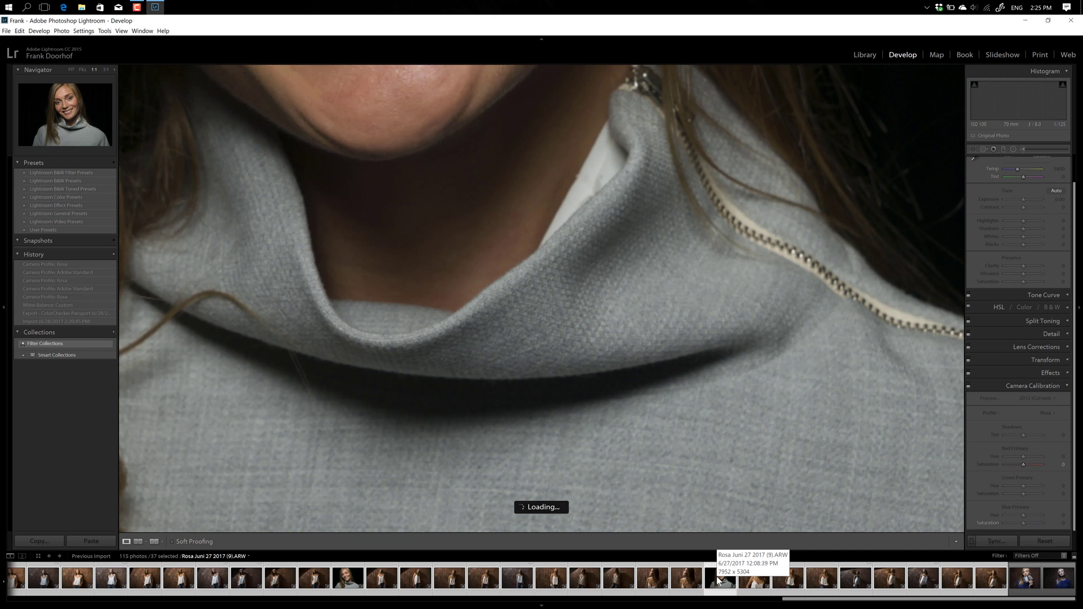
left_click(680, 403)
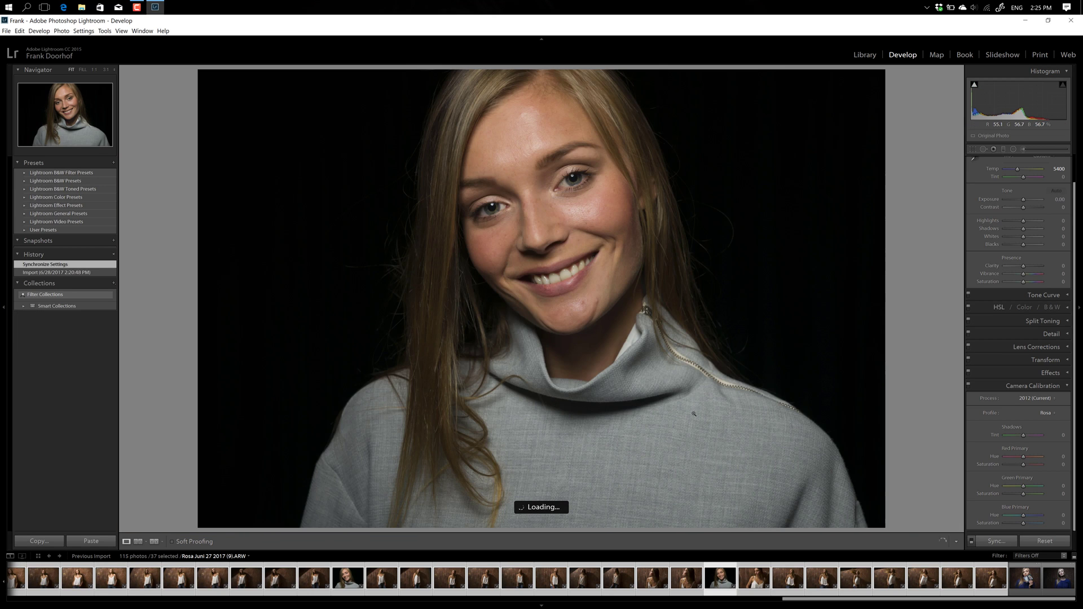